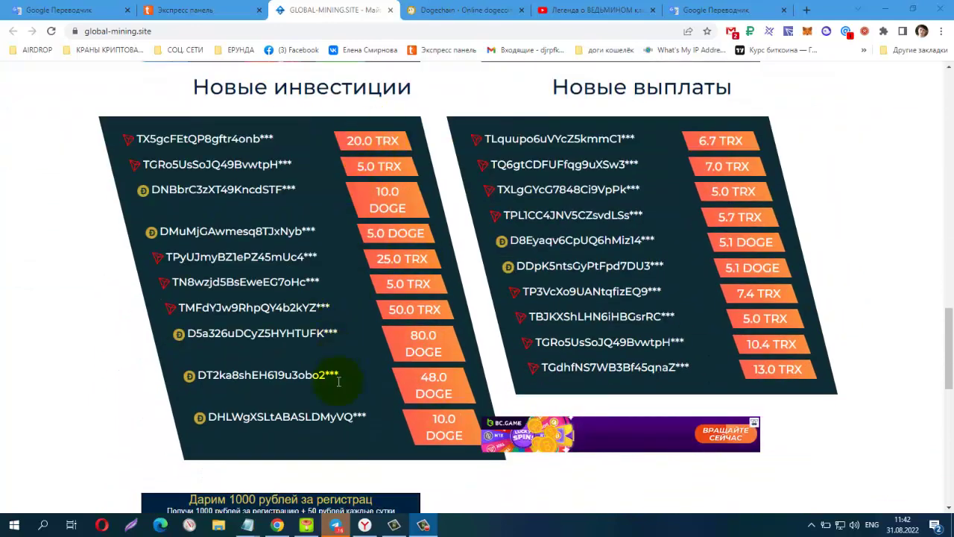
- Log in to the GlobalMining site by pasting the DogeCoin wallet address into the authorization form
scroll(682, 323, down, 8)
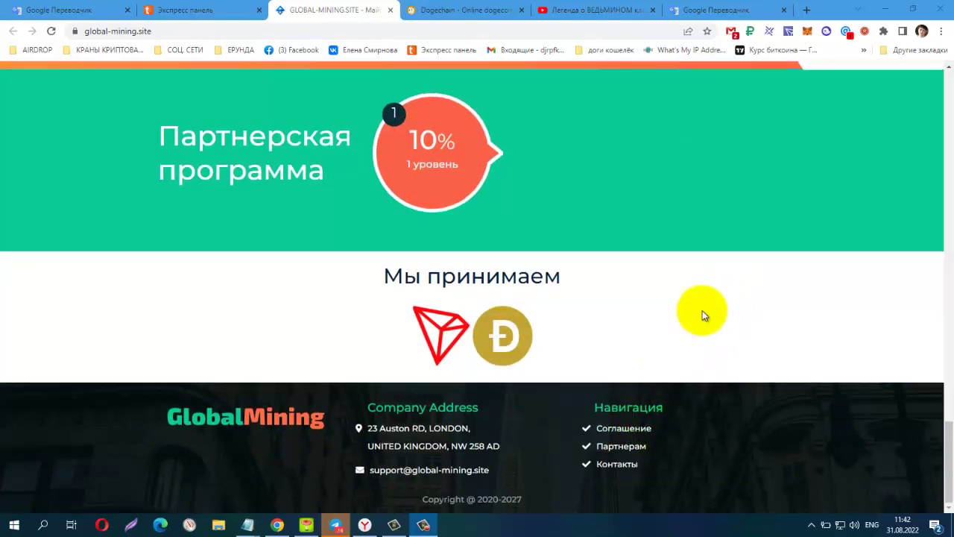
scroll(702, 313, up, 15)
scroll(702, 316, up, 10)
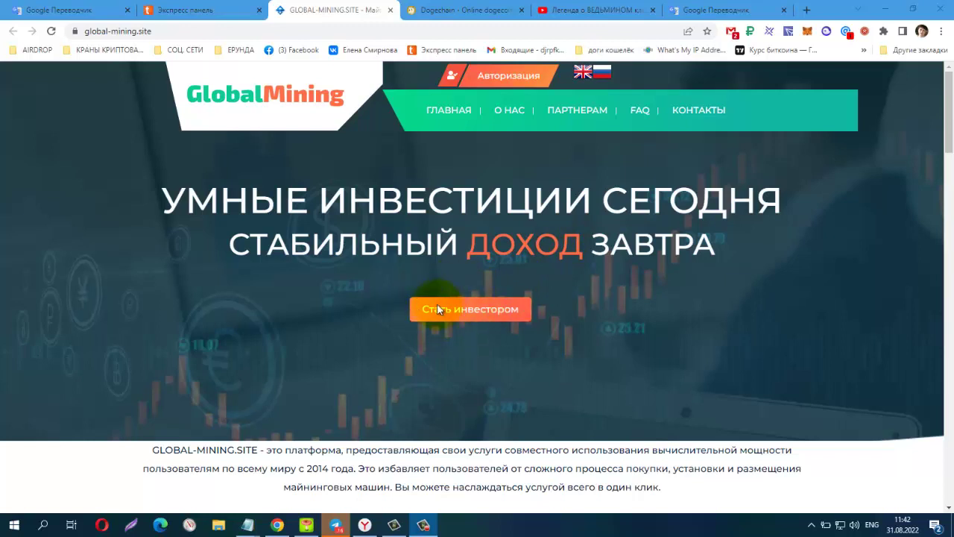
click(442, 309)
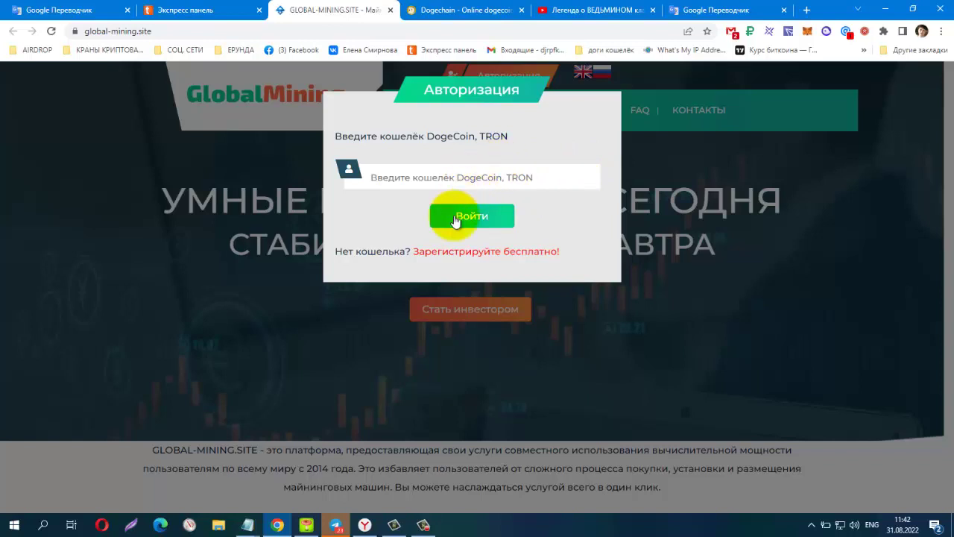
click(771, 343)
click(504, 74)
right_click(377, 183)
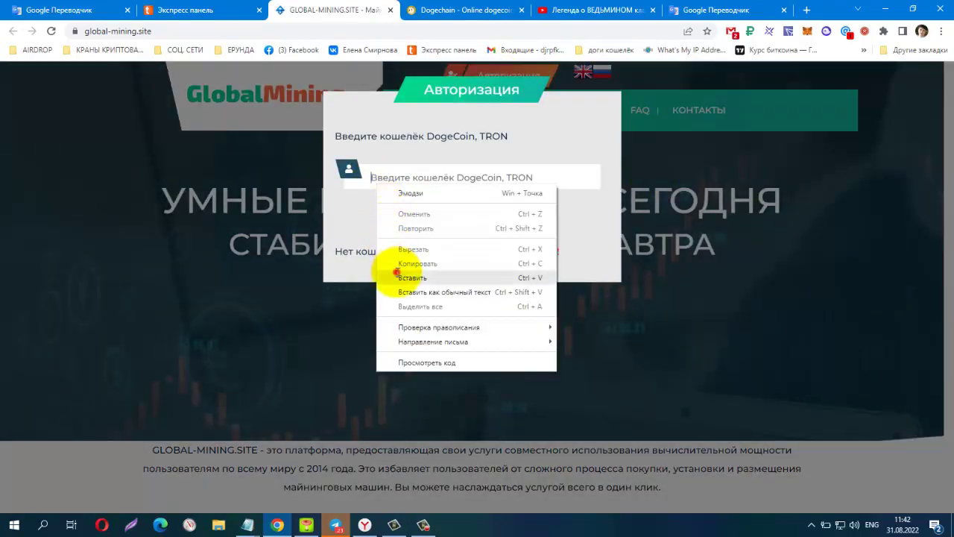
click(403, 277)
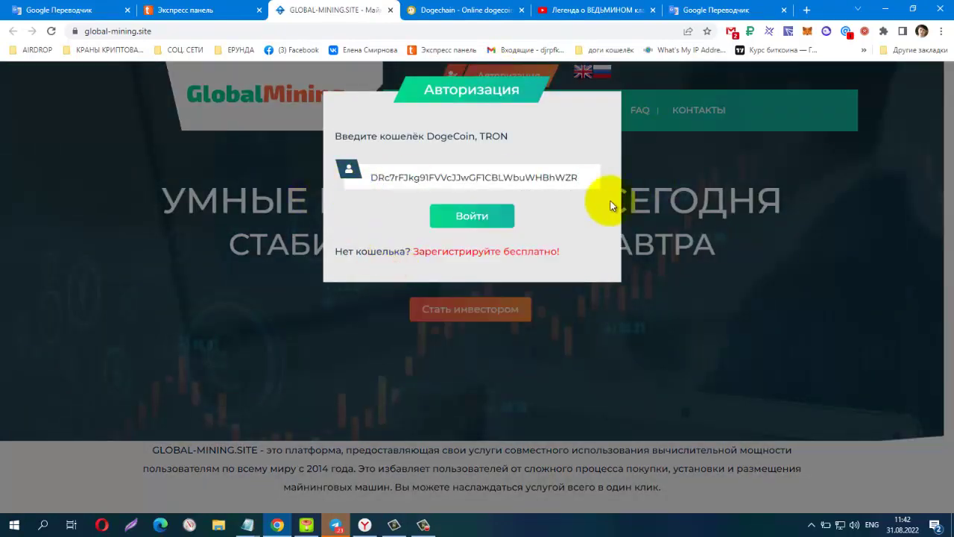
click(485, 215)
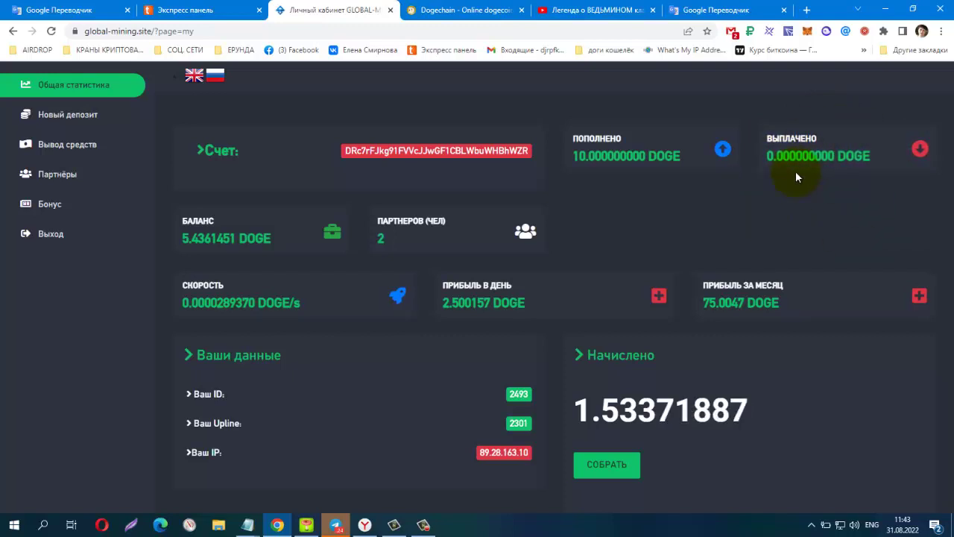
- Collect the accrued DOGE profit into the account balance and check the general statistics
scroll(796, 172, down, 1)
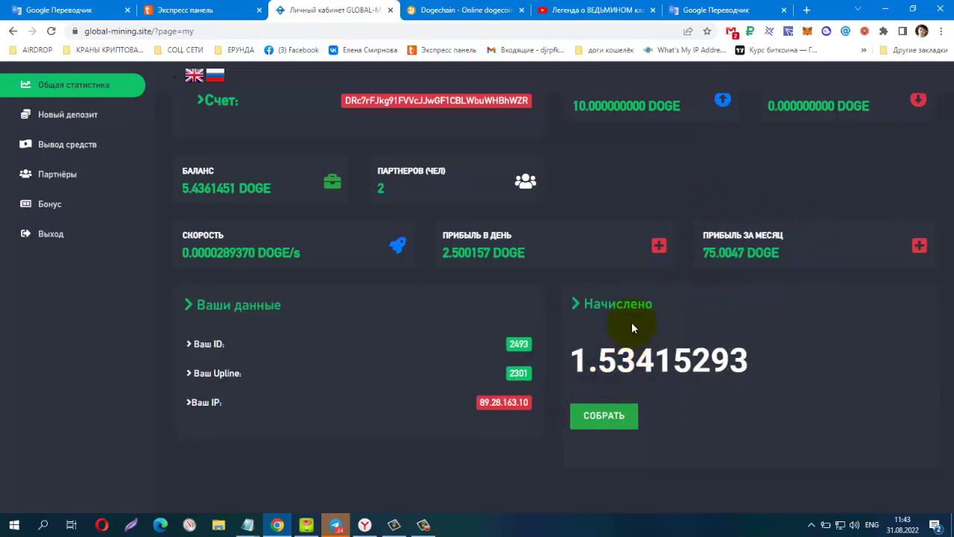
click(593, 420)
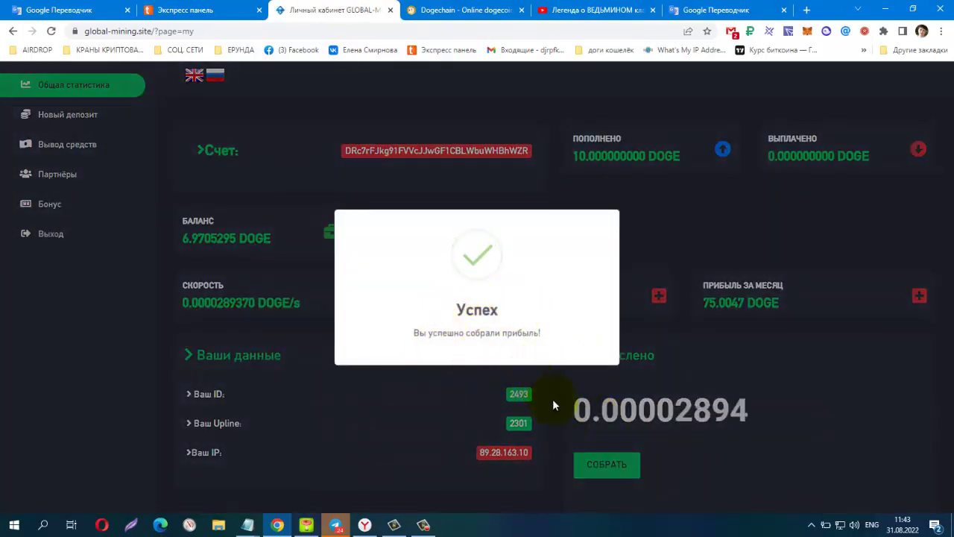
click(206, 266)
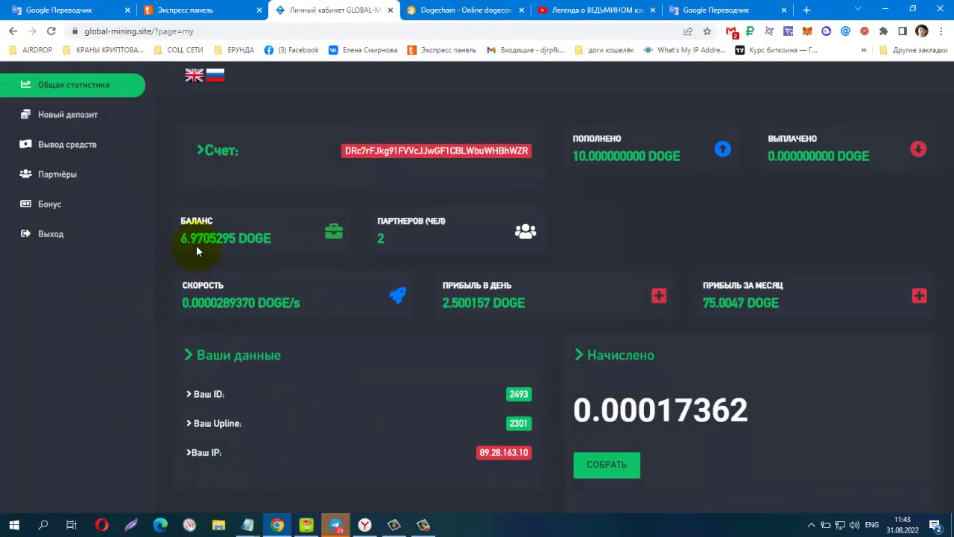
scroll(196, 244, down, 1)
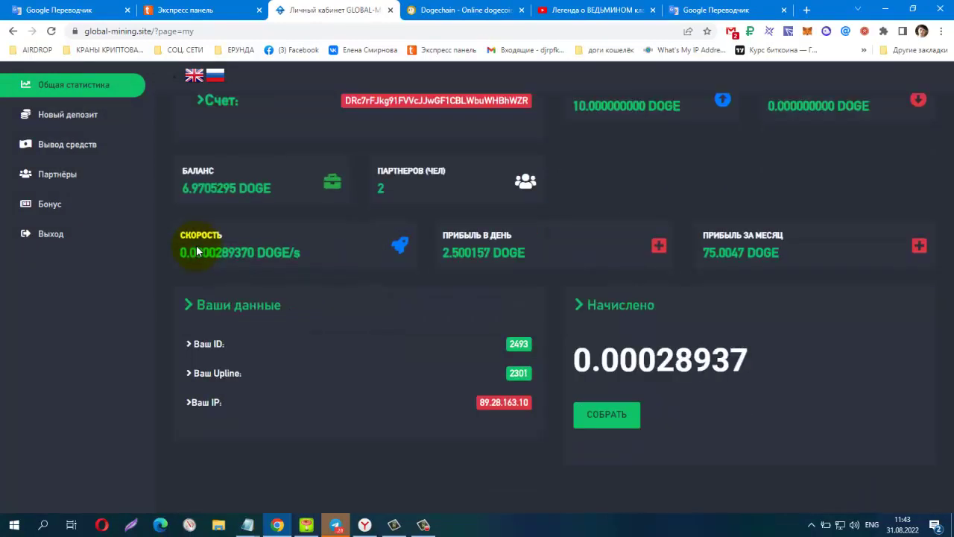
scroll(196, 244, up, 1)
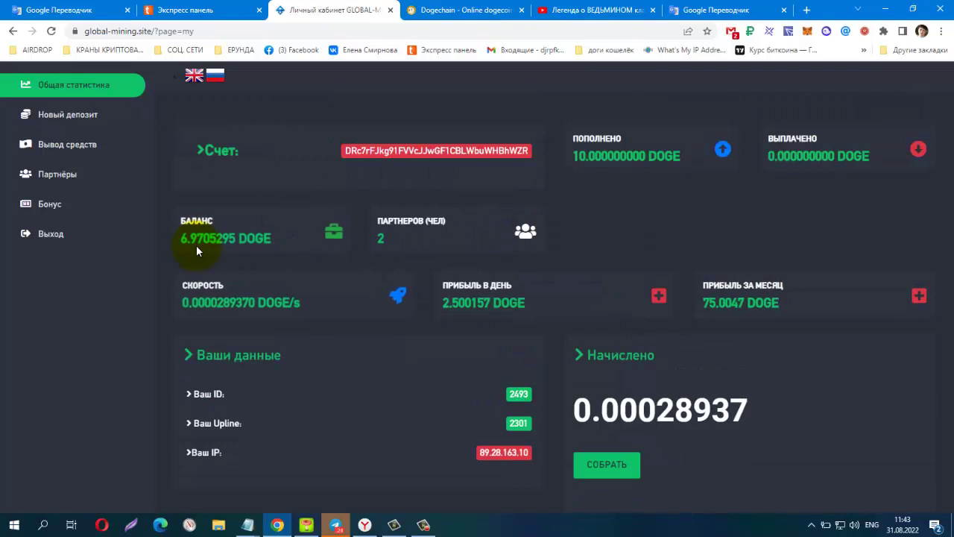
- Claim the daily bonus in the account's bonus section and dismiss the confirmation
click(47, 211)
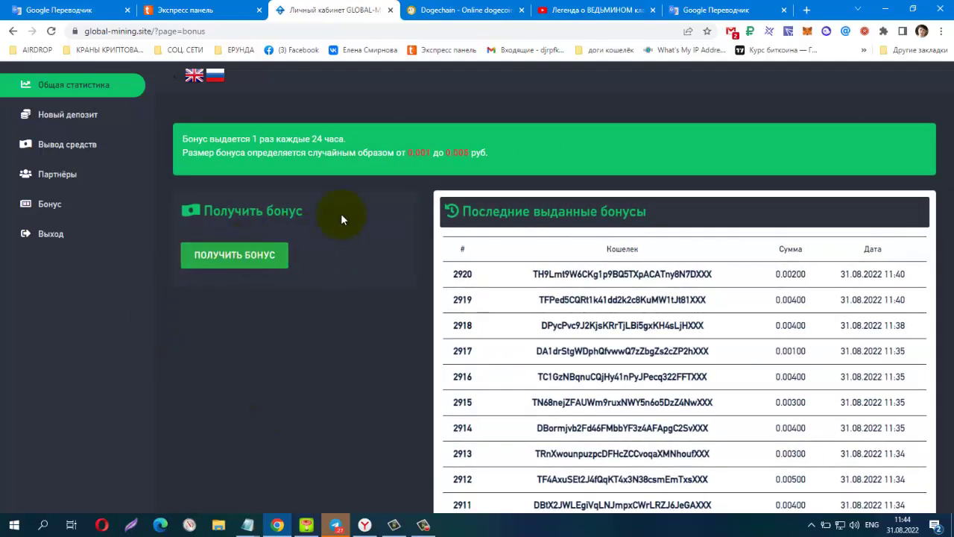
click(247, 258)
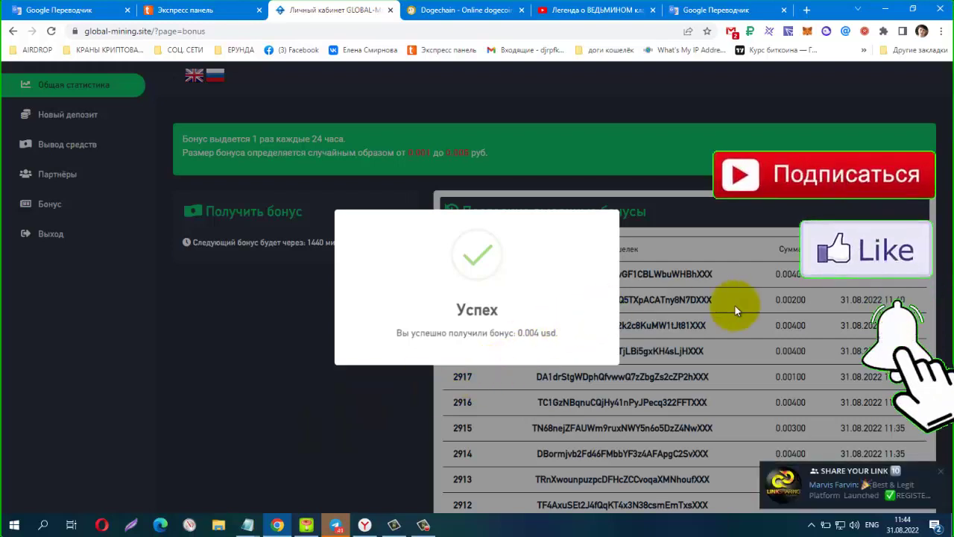
click(282, 416)
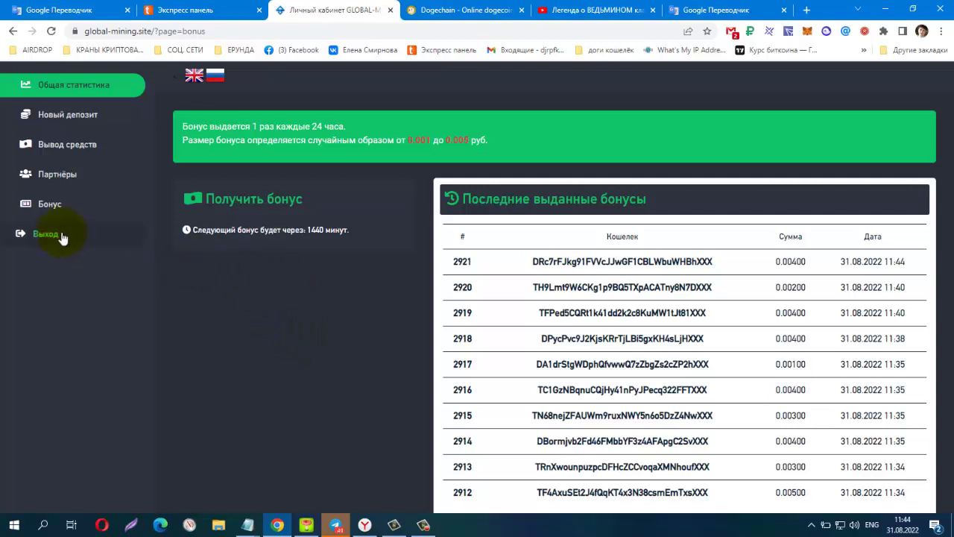
- Review the referral link, the referral payouts and the partner list in the partners section
click(41, 173)
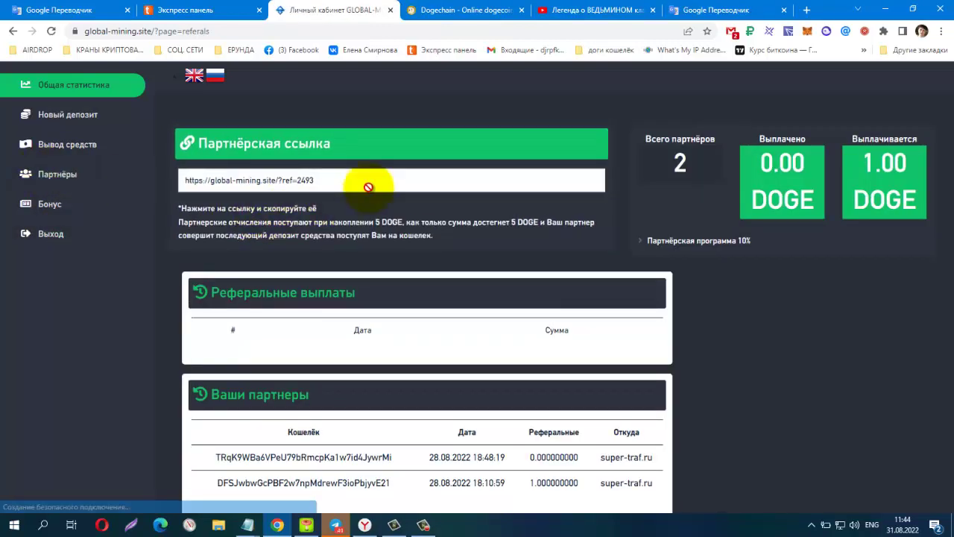
drag(351, 180, 183, 178)
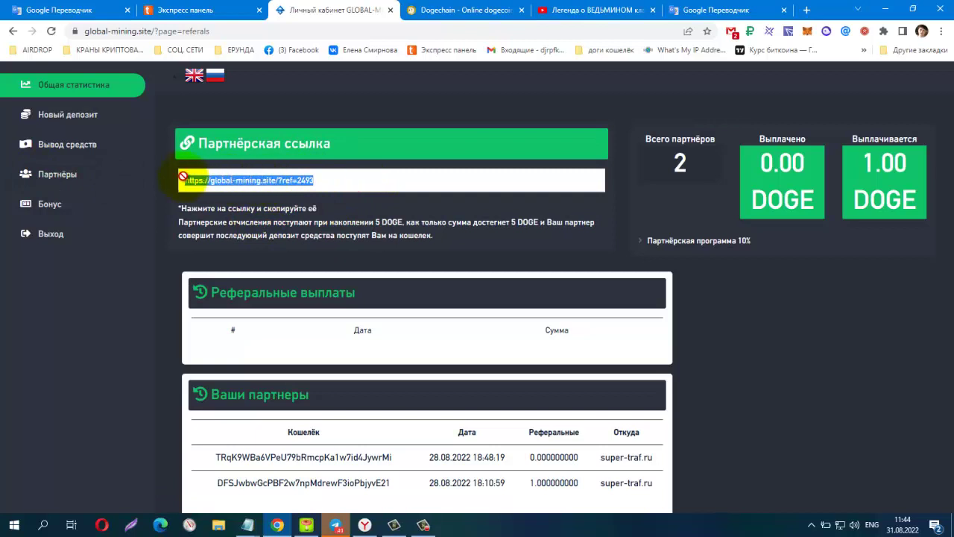
scroll(584, 240, down, 1)
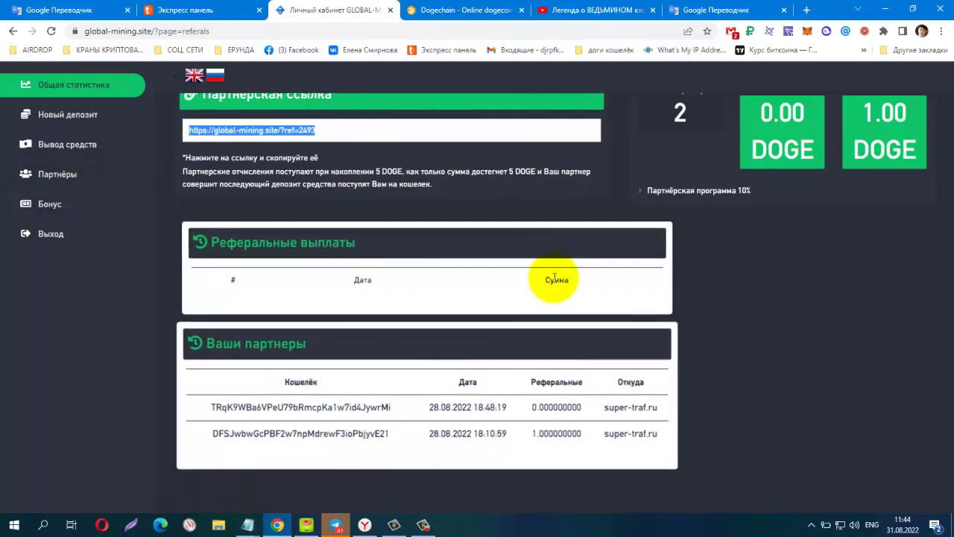
click(857, 356)
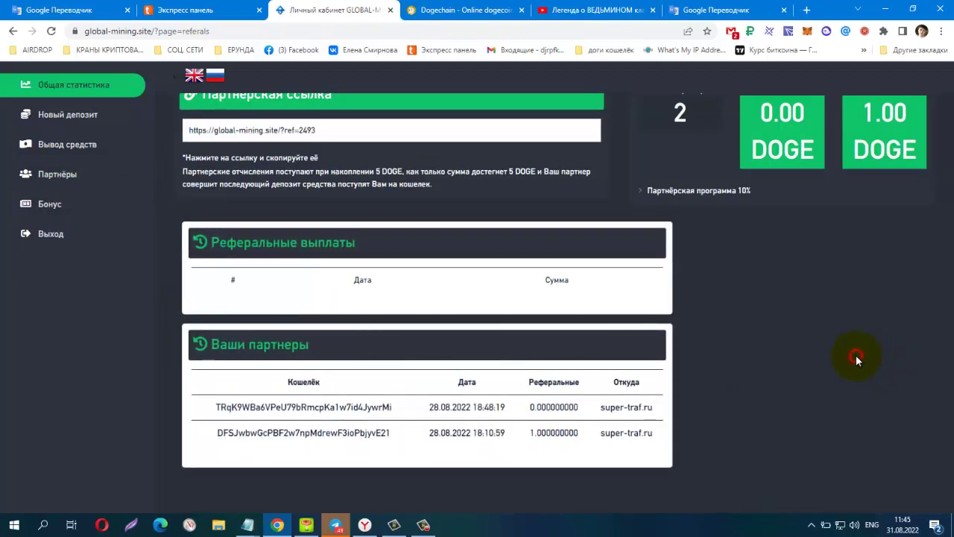
scroll(855, 355, up, 1)
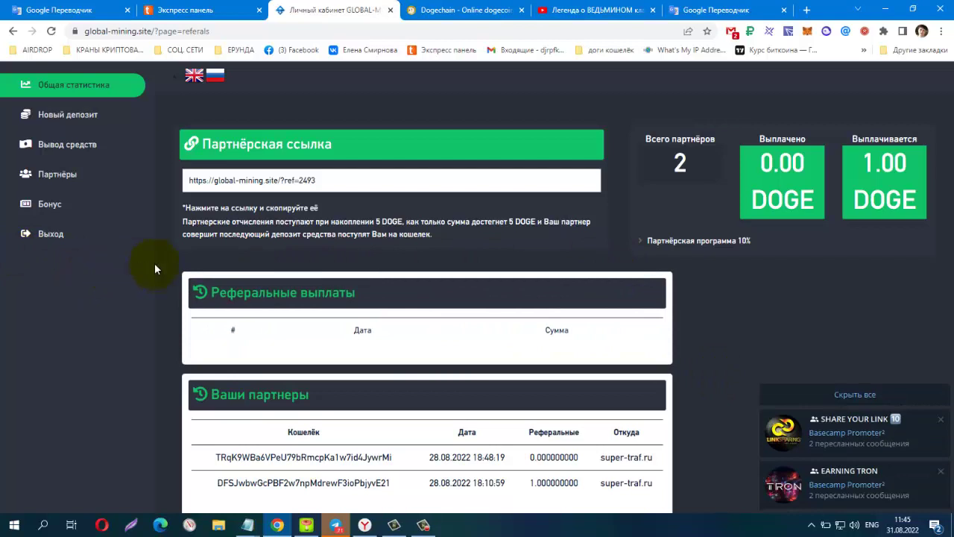
- Withdraw 6.974529 DOGE, copying the amount from the available balance into the withdrawal form
click(61, 152)
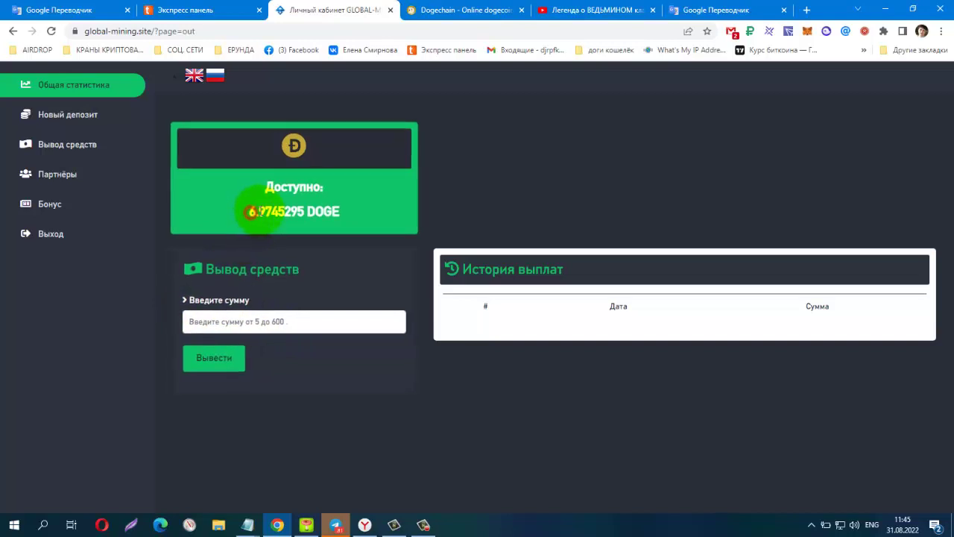
drag(250, 211, 276, 212)
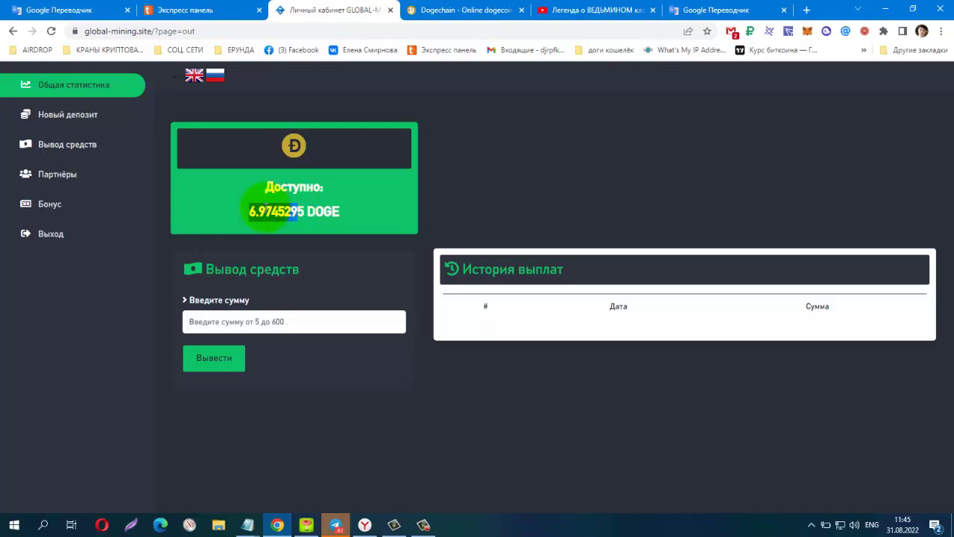
right_click(265, 212)
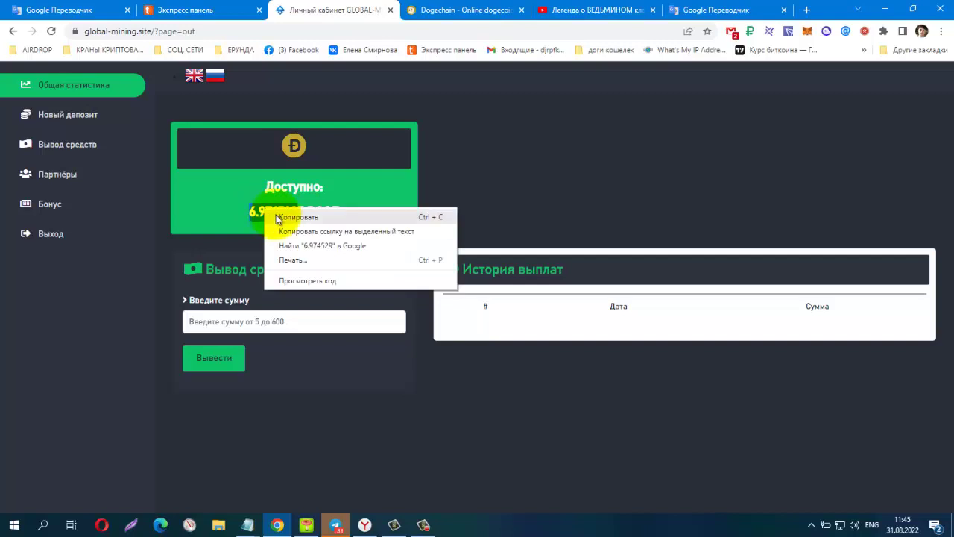
click(290, 217)
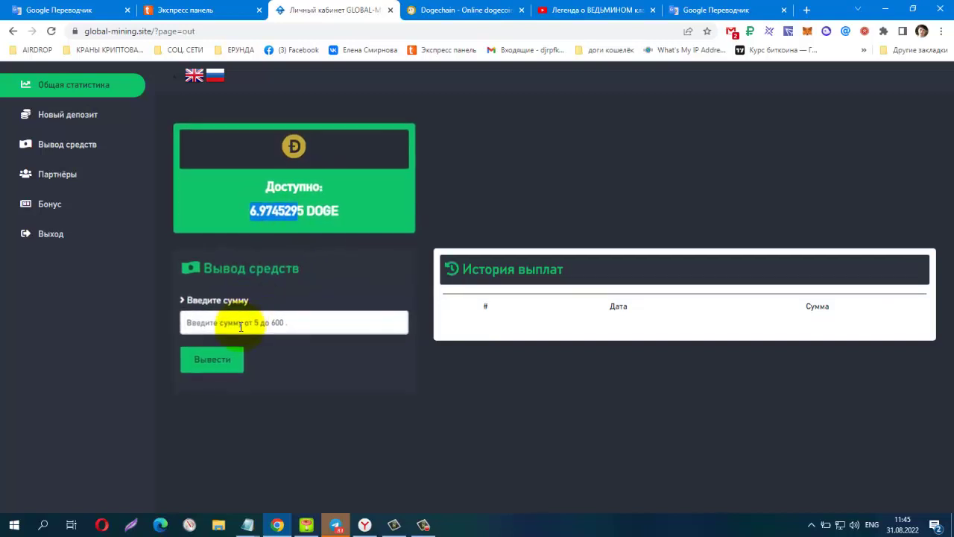
click(265, 323)
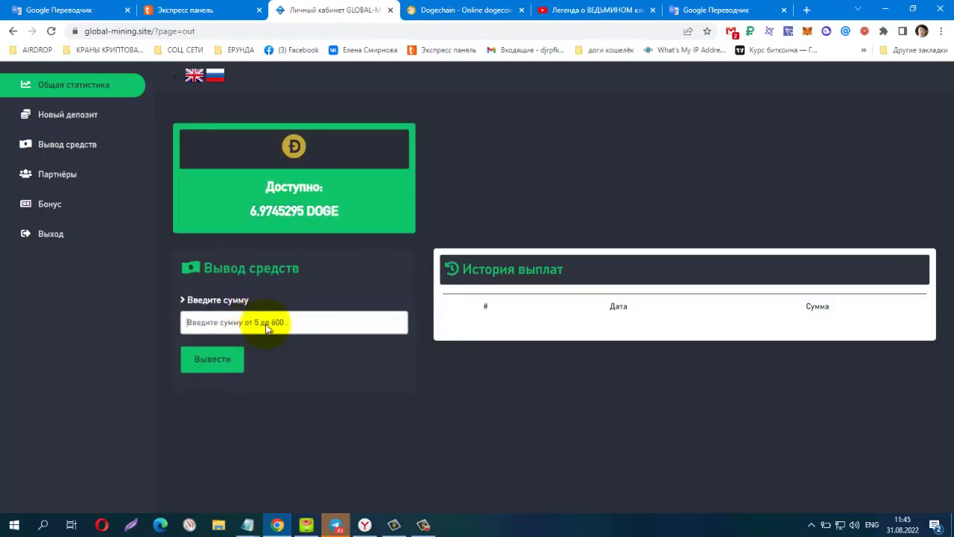
right_click(266, 324)
click(286, 417)
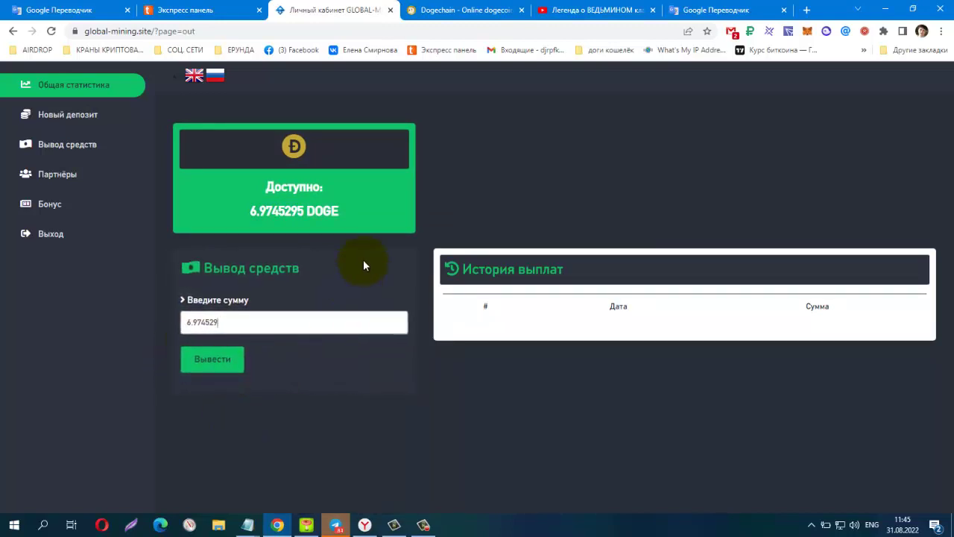
click(210, 363)
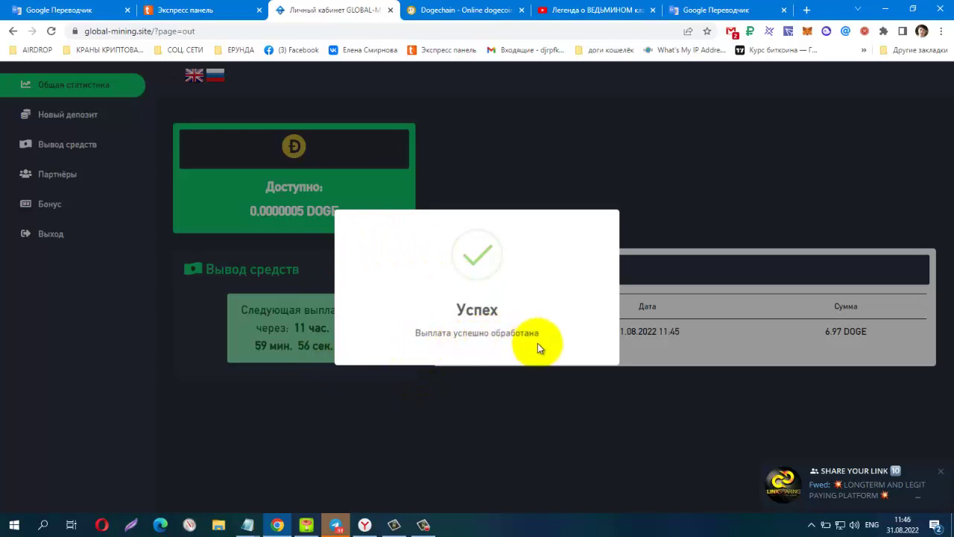
click(469, 406)
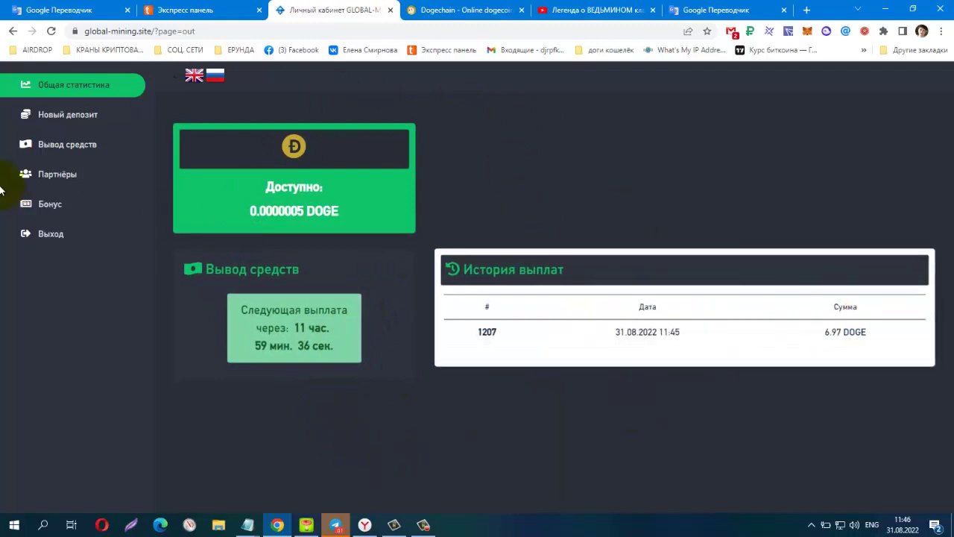
- View the new deposit page, and switch to the Dogechain wallet to check its recent transactions for the payout
click(76, 124)
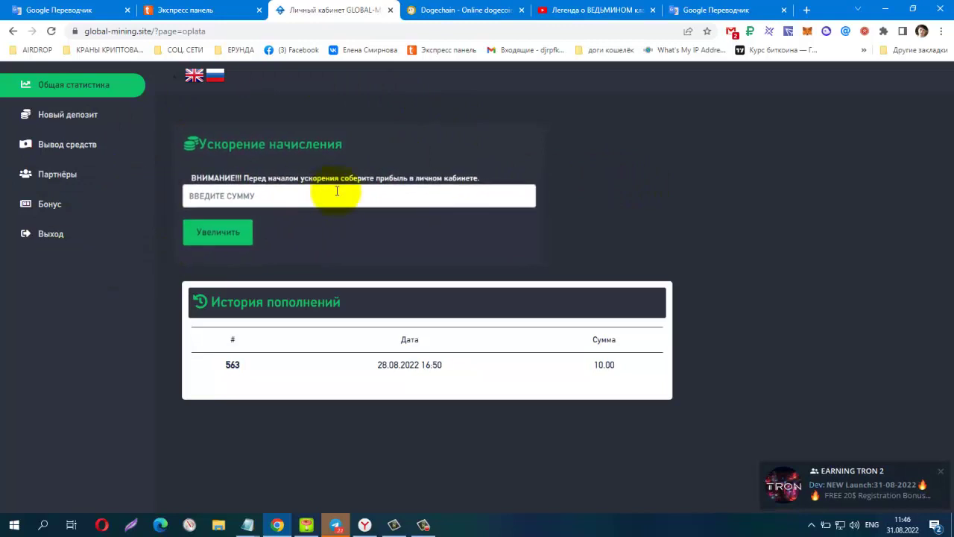
click(435, 10)
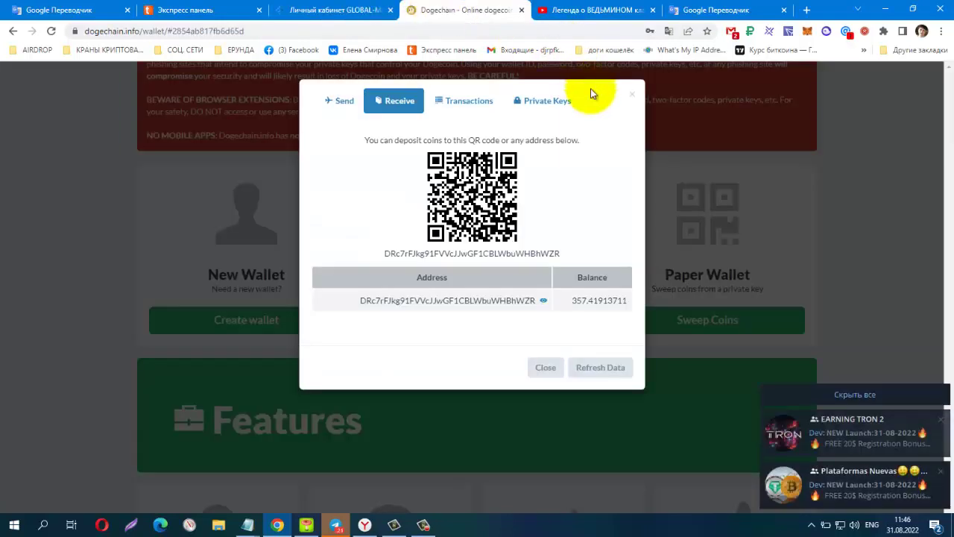
click(459, 102)
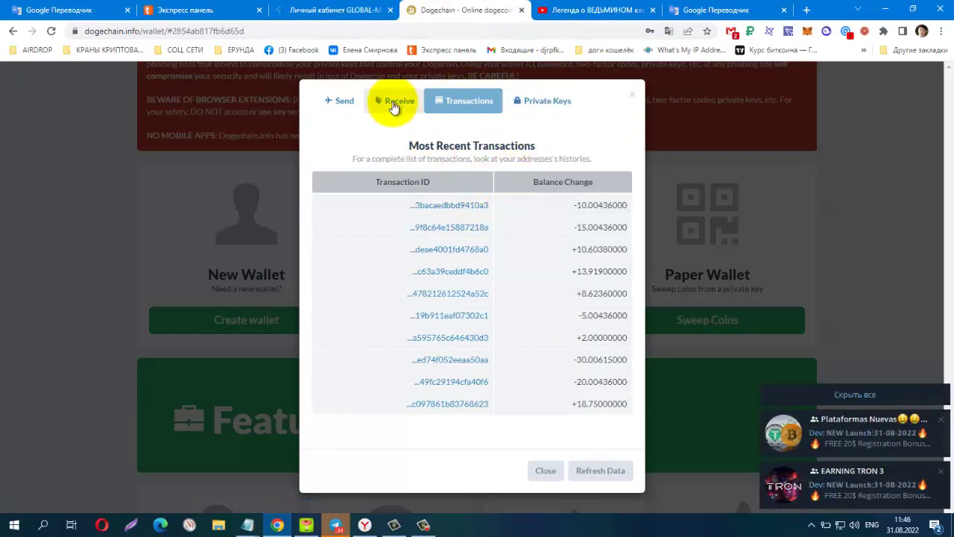
click(339, 102)
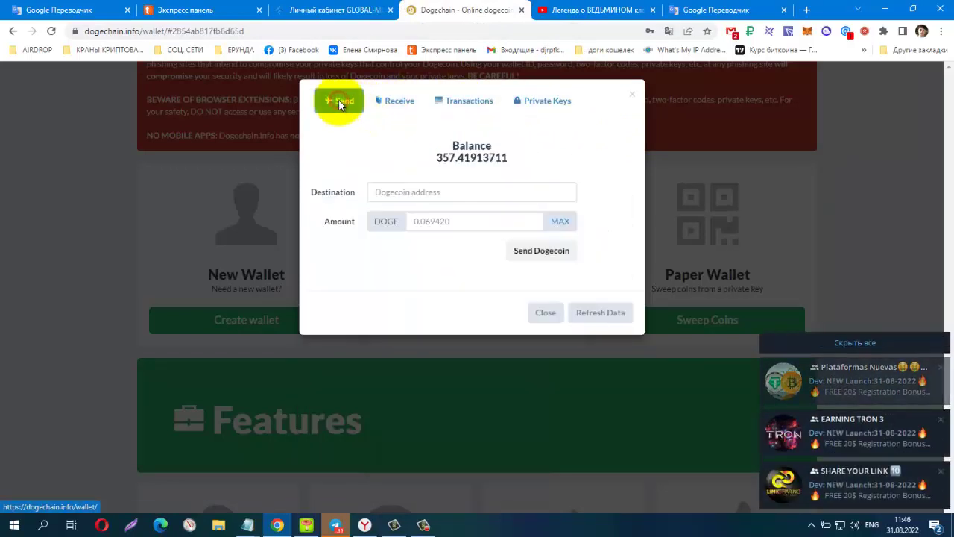
click(461, 106)
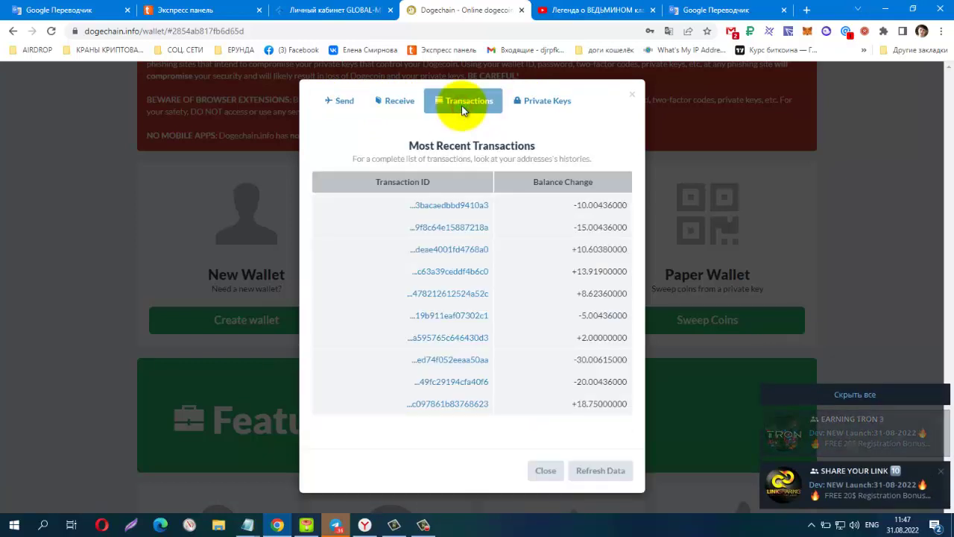
- Return to the GlobalMining account and check the payout history on the withdrawal page, hiding the notifications
click(343, 9)
click(104, 148)
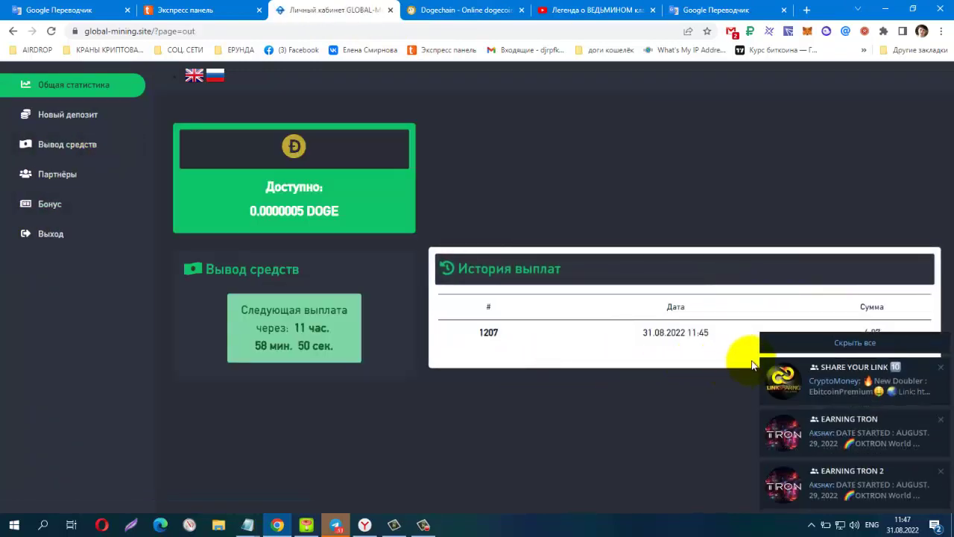
click(836, 343)
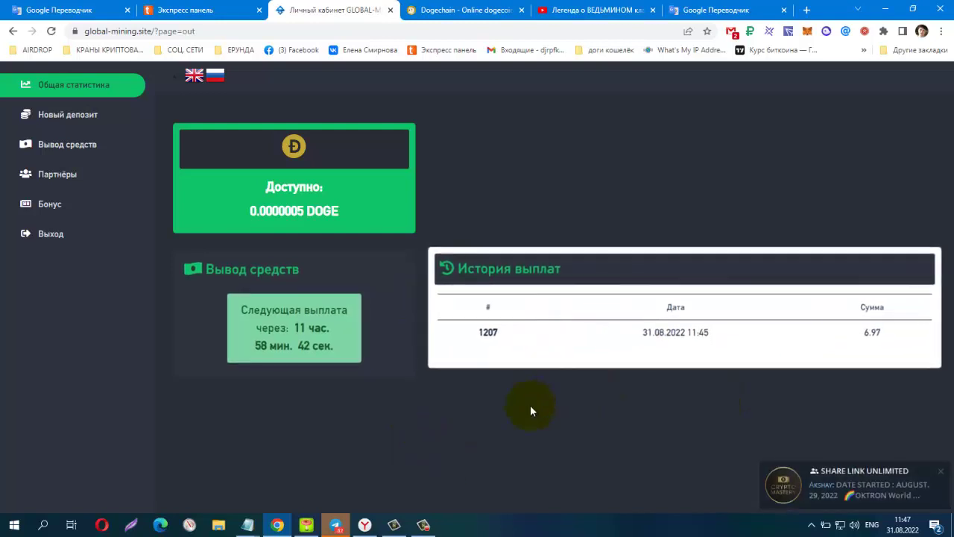
click(423, 522)
click(897, 466)
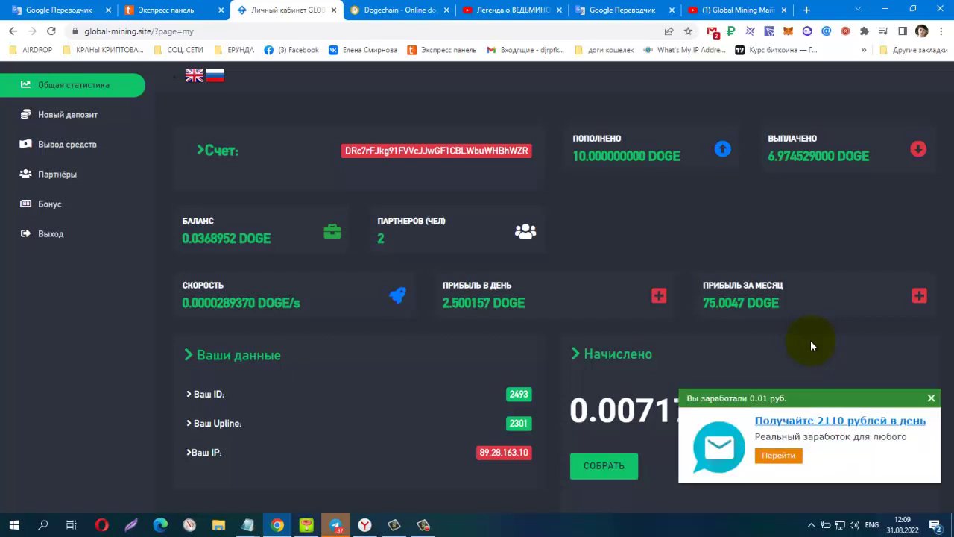
- Dismiss the advertising pop-up, and switch to the Dogechain wallet to check its most recent transactions for the 6.974529 DOGE payout
click(931, 400)
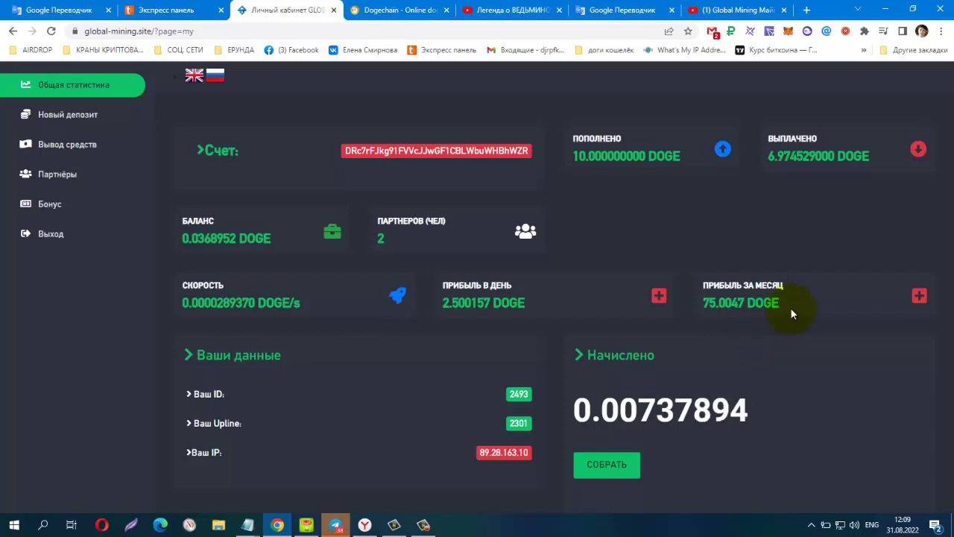
click(371, 7)
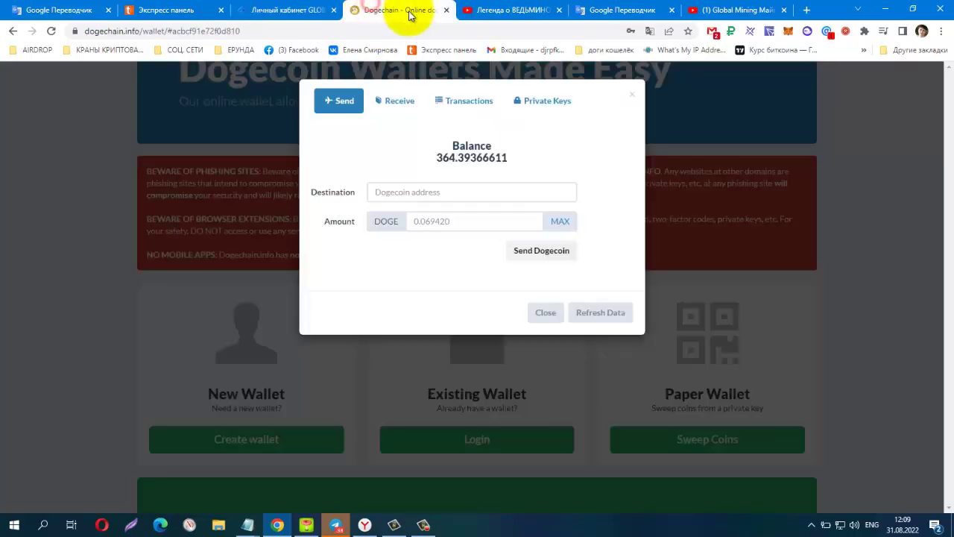
click(466, 105)
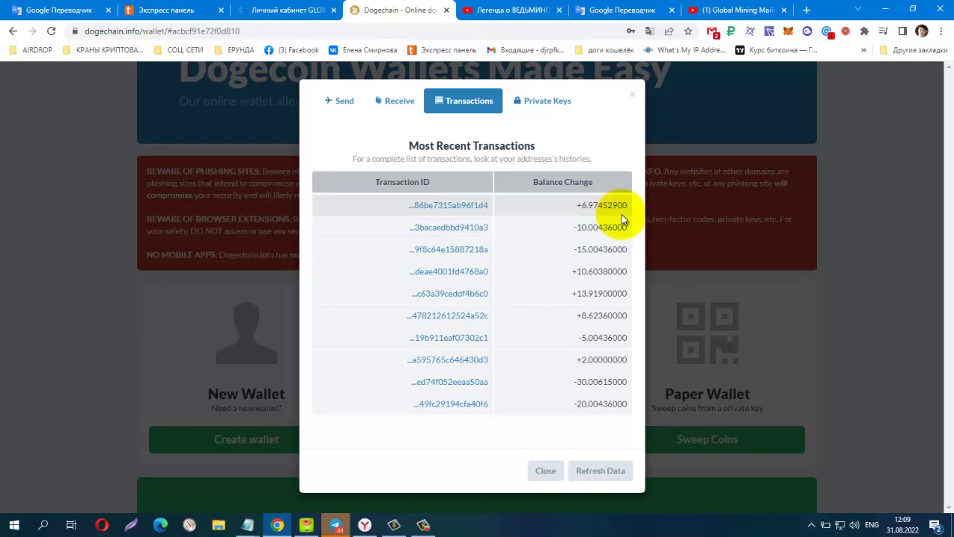
- Switch back to the GlobalMining account to view the deposit history, and review the general statistics with the accrued profit
click(289, 12)
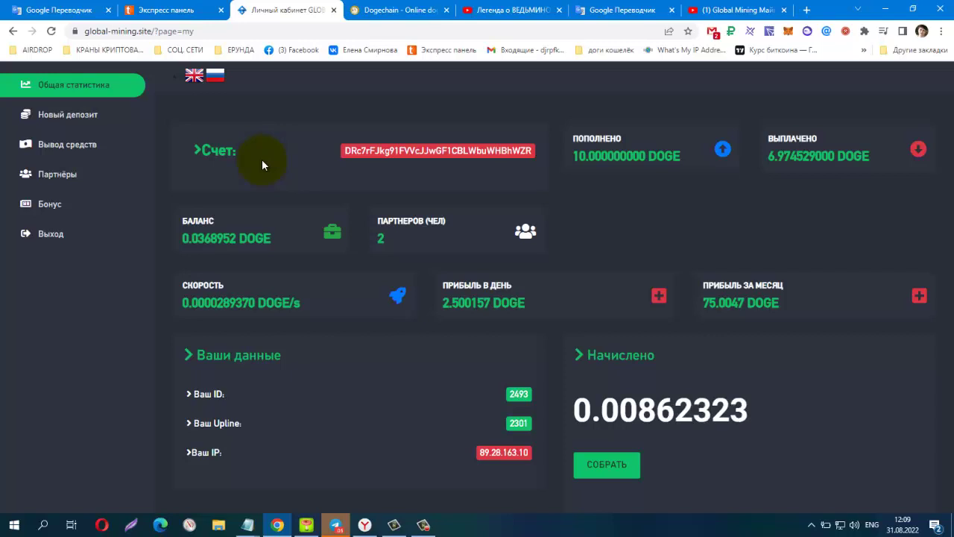
click(54, 118)
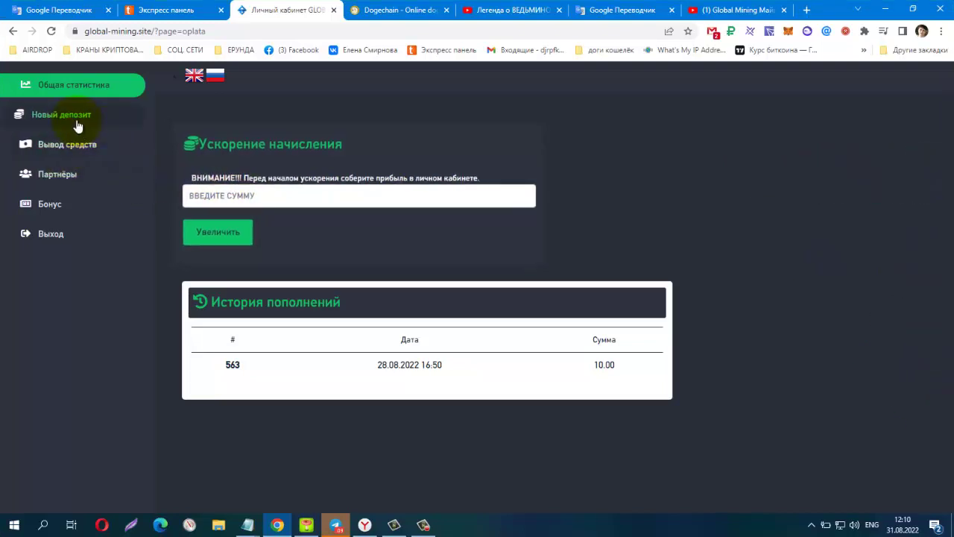
click(87, 97)
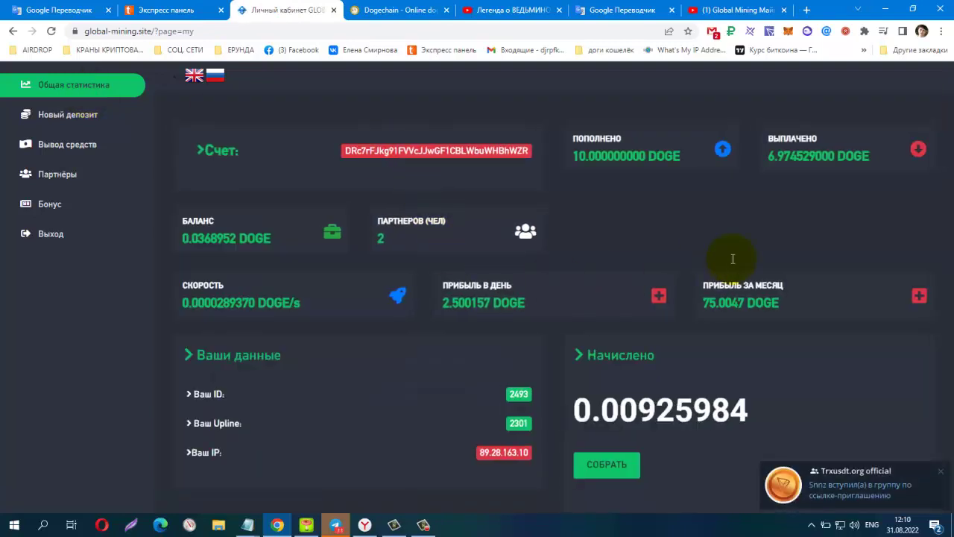
scroll(733, 259, down, 1)
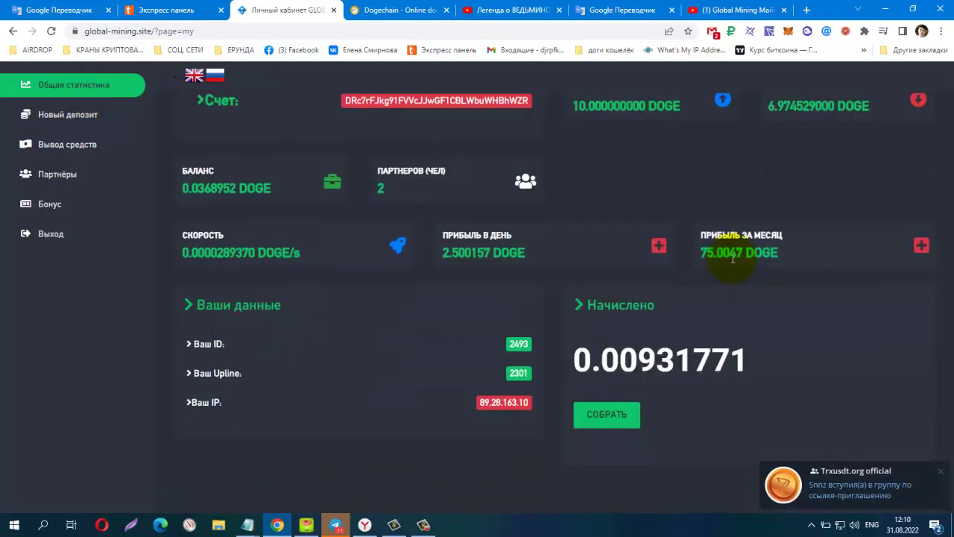